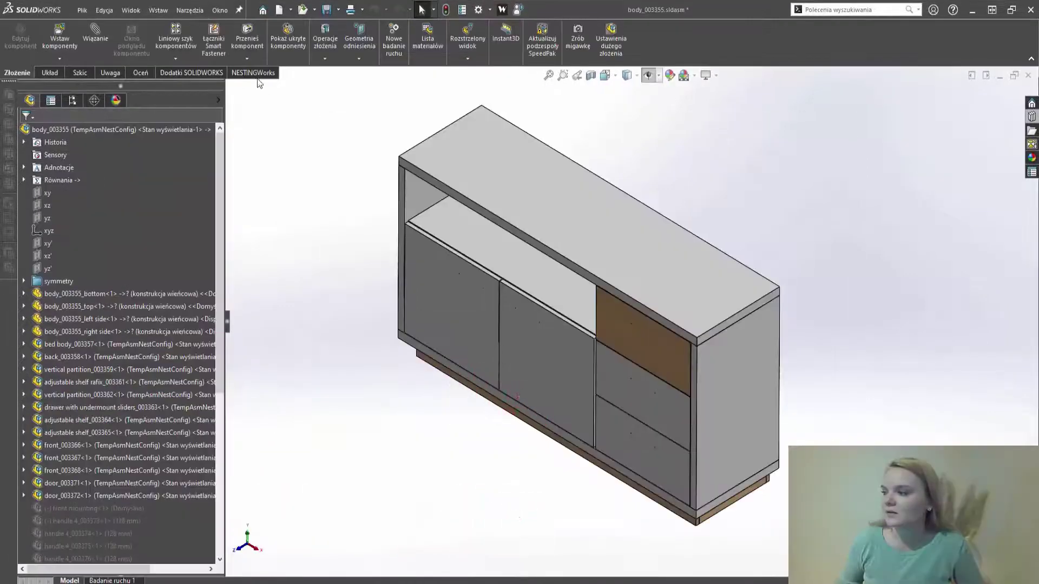
- Create a nest job with every cabinet part selected, after previewing the side panel and door_003372
click(255, 73)
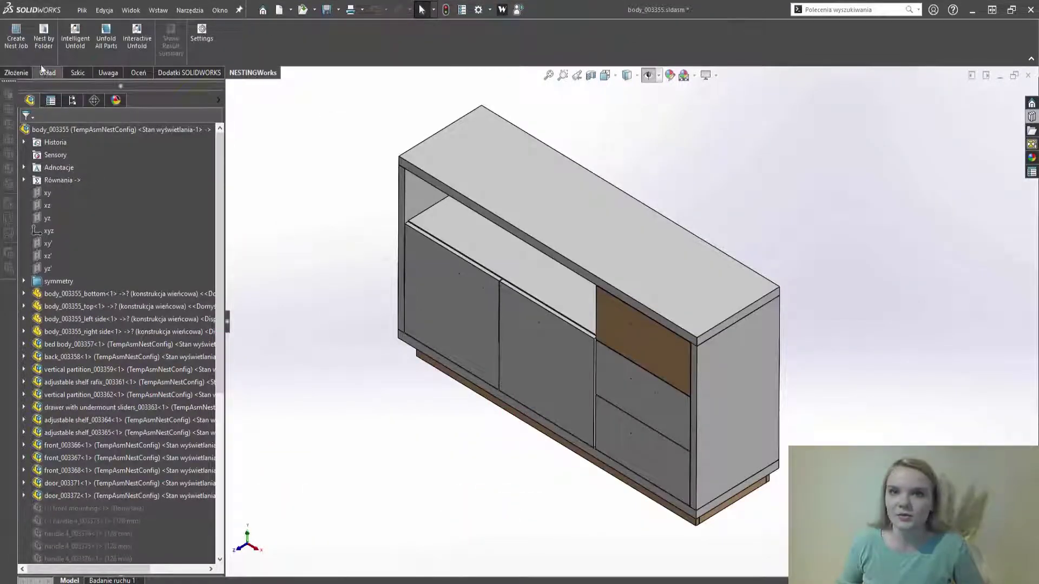
click(27, 54)
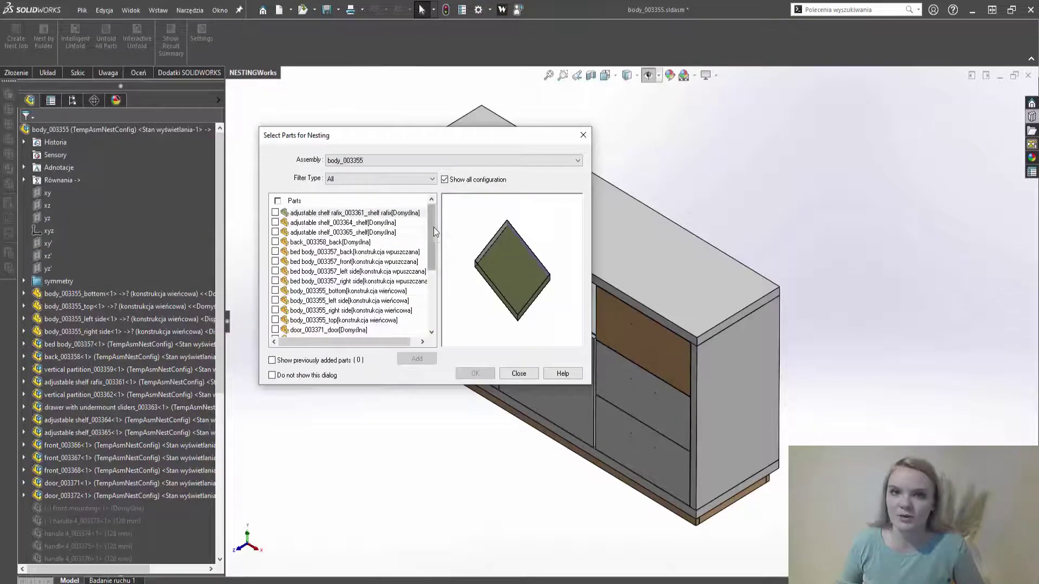
scroll(431, 264, down, 1)
click(371, 252)
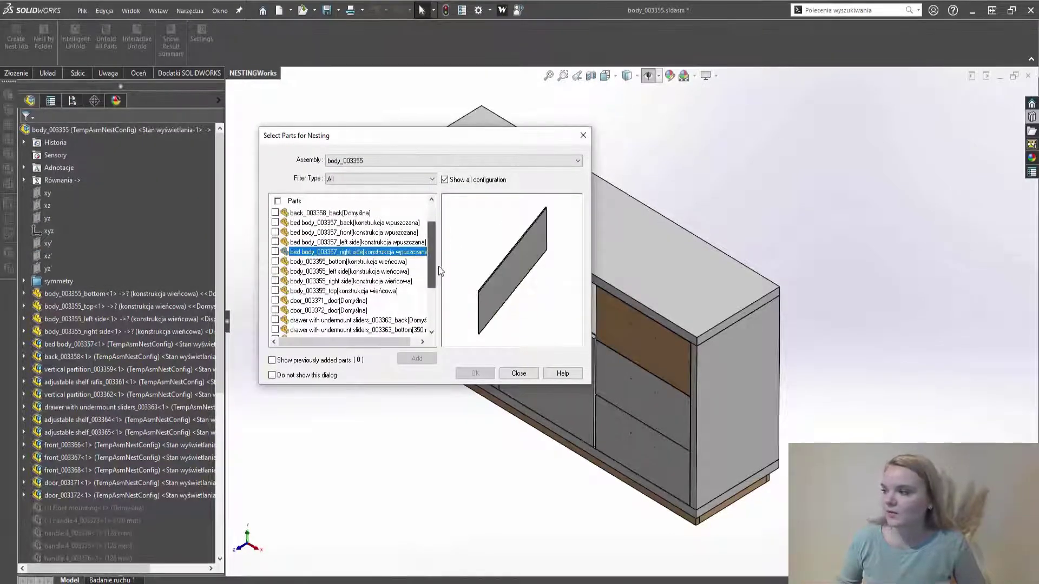
scroll(433, 274, down, 1)
click(425, 274)
scroll(430, 286, down, 1)
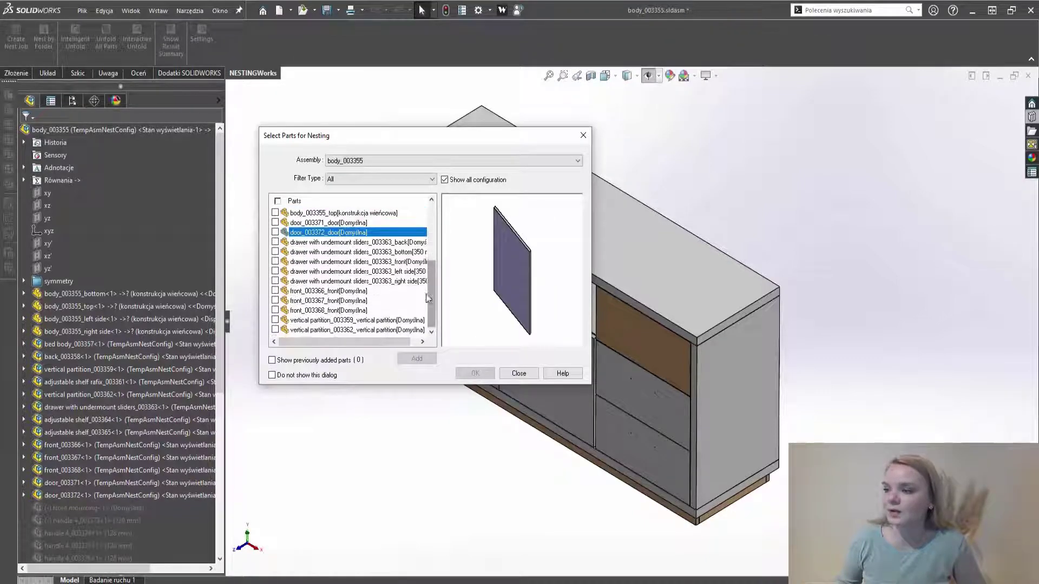
scroll(426, 298, up, 3)
click(426, 298)
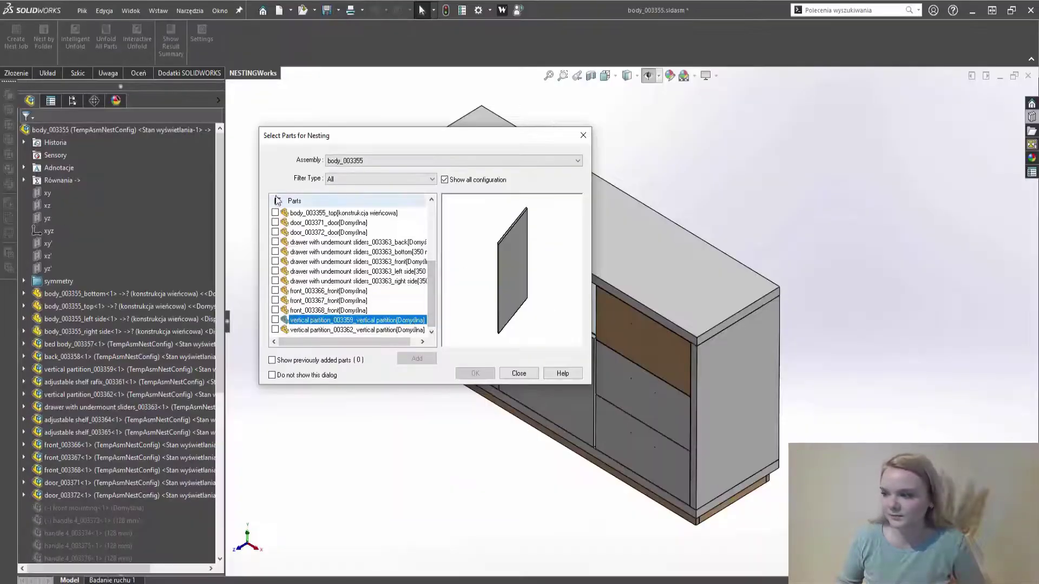
click(278, 200)
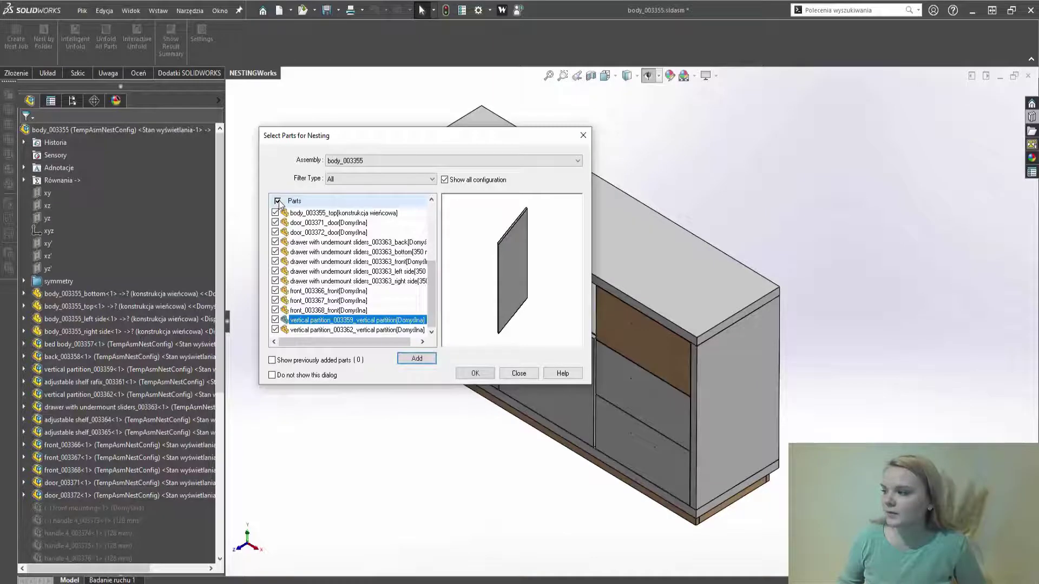
click(475, 373)
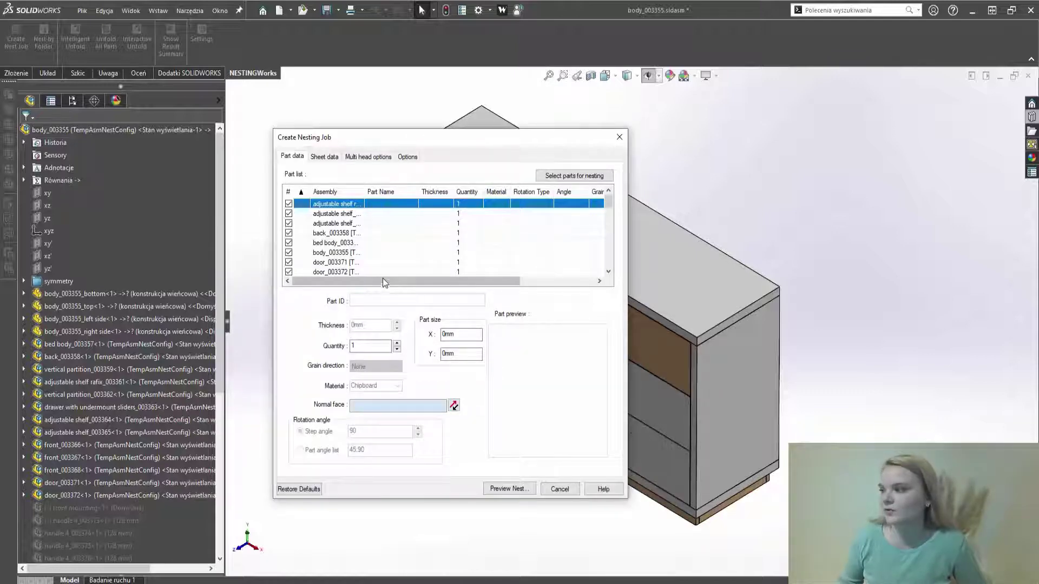
- Inspect part data for body_003355, front_003368, part 04, drawer back 10 and cabinet bottom 16
click(372, 252)
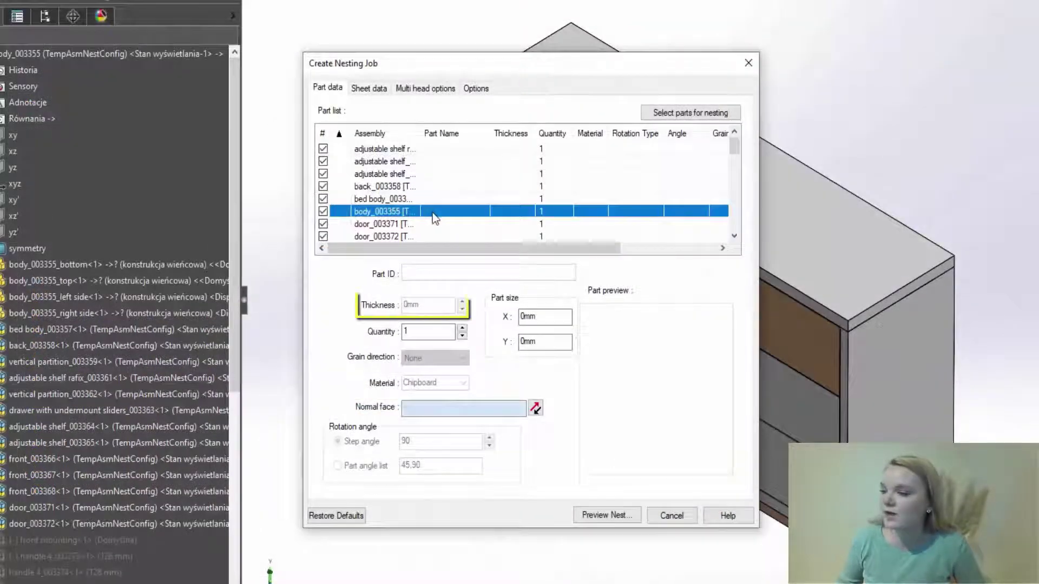
scroll(436, 215, down, 2)
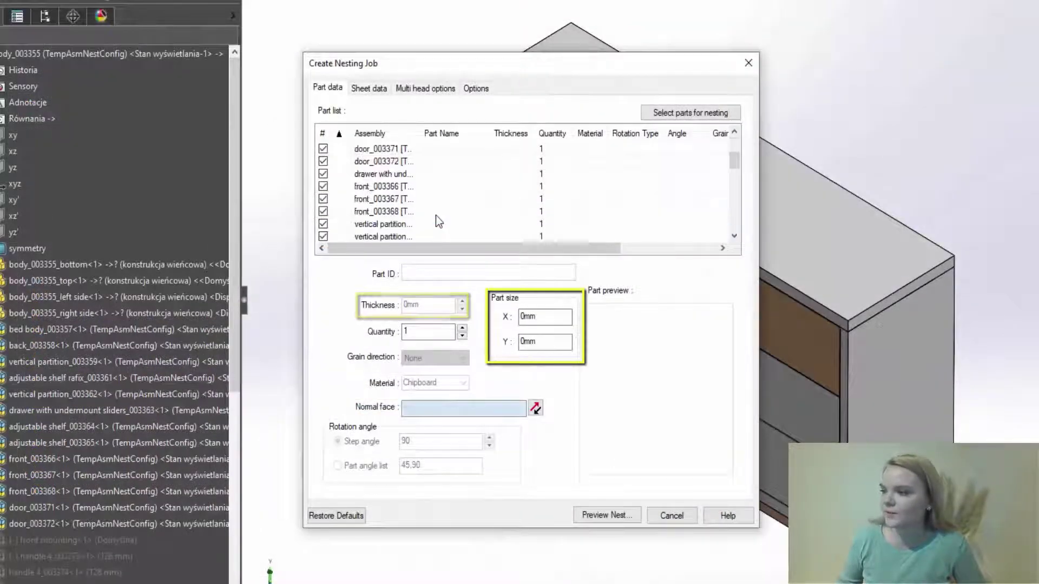
click(436, 215)
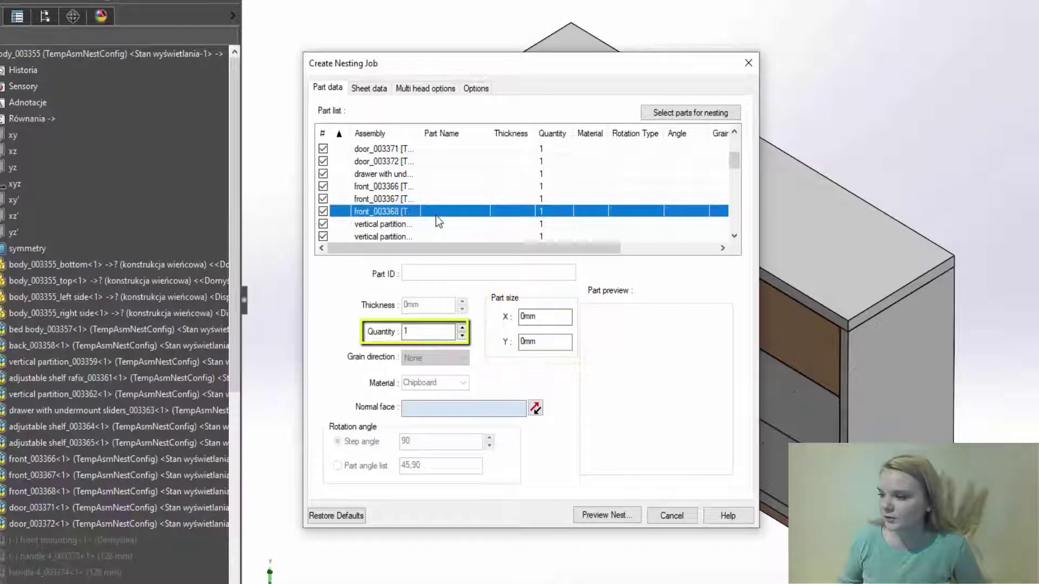
scroll(436, 216, down, 2)
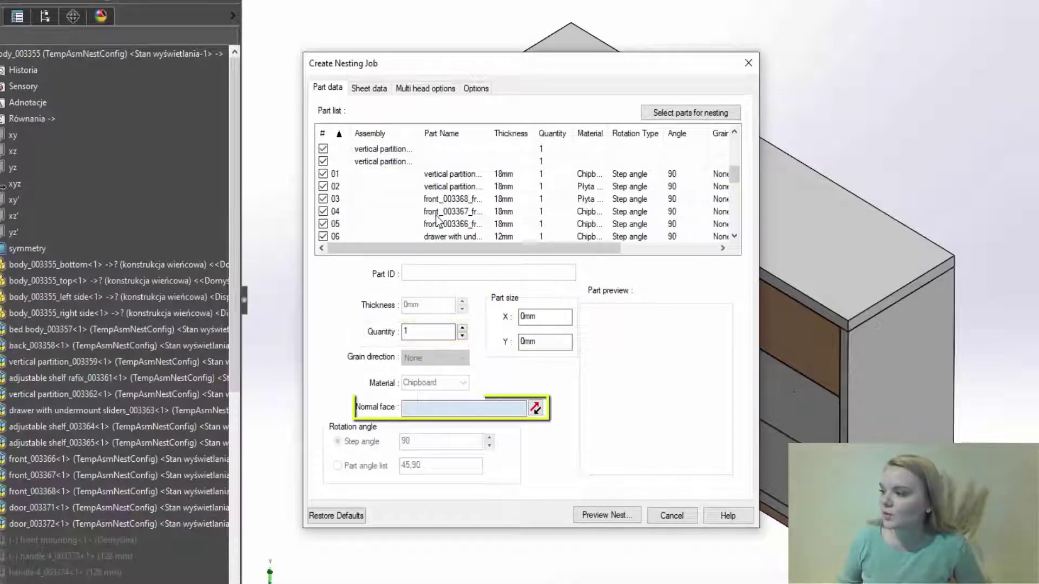
click(436, 215)
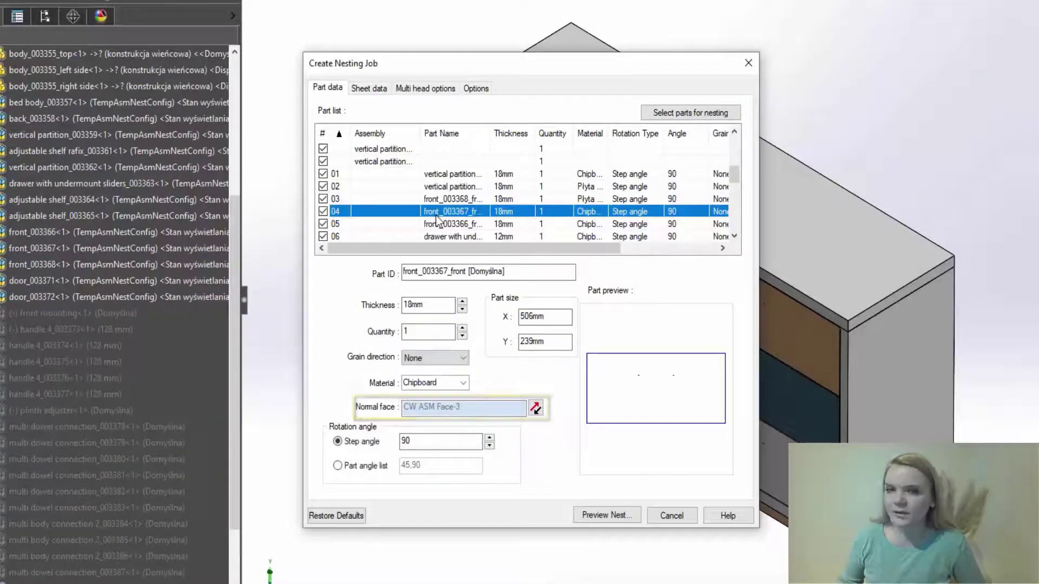
scroll(439, 219, down, 2)
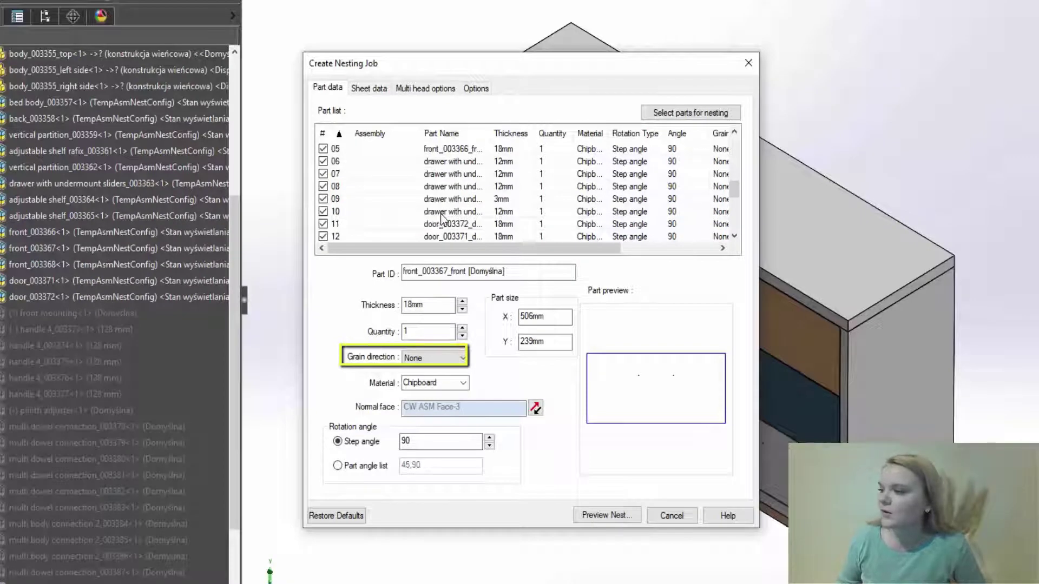
click(438, 212)
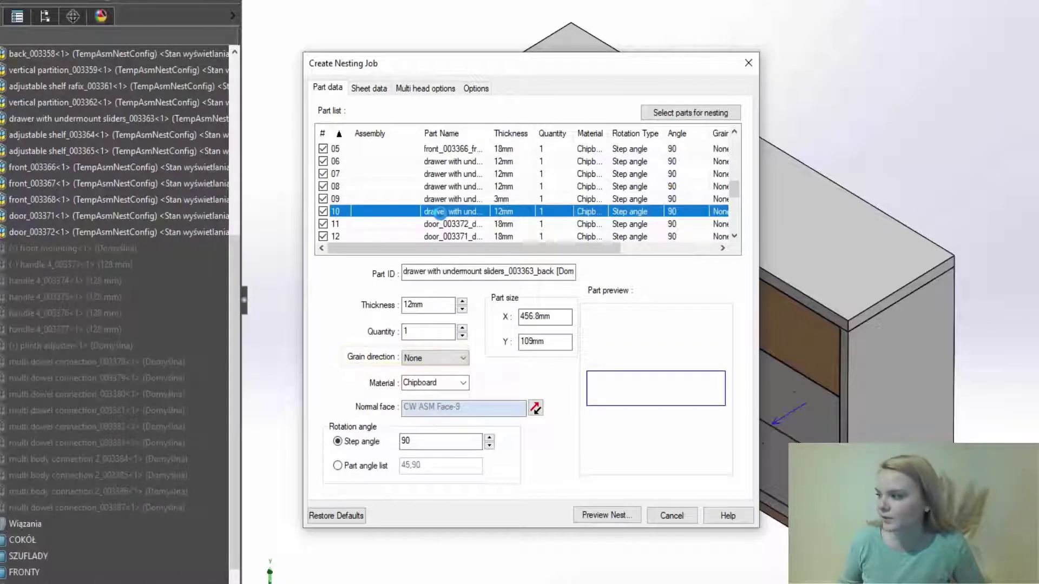
scroll(439, 212, down, 2)
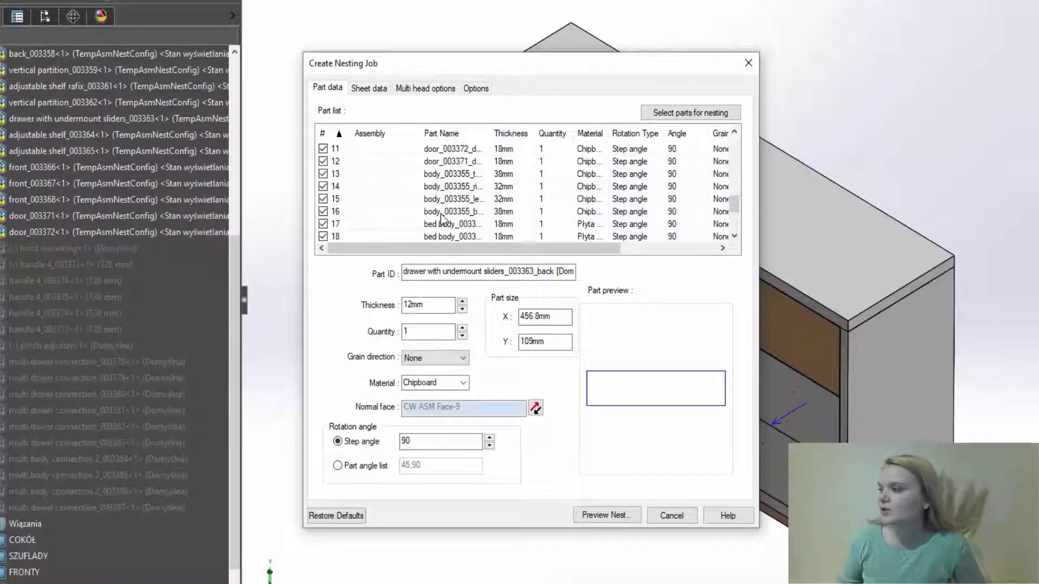
click(441, 216)
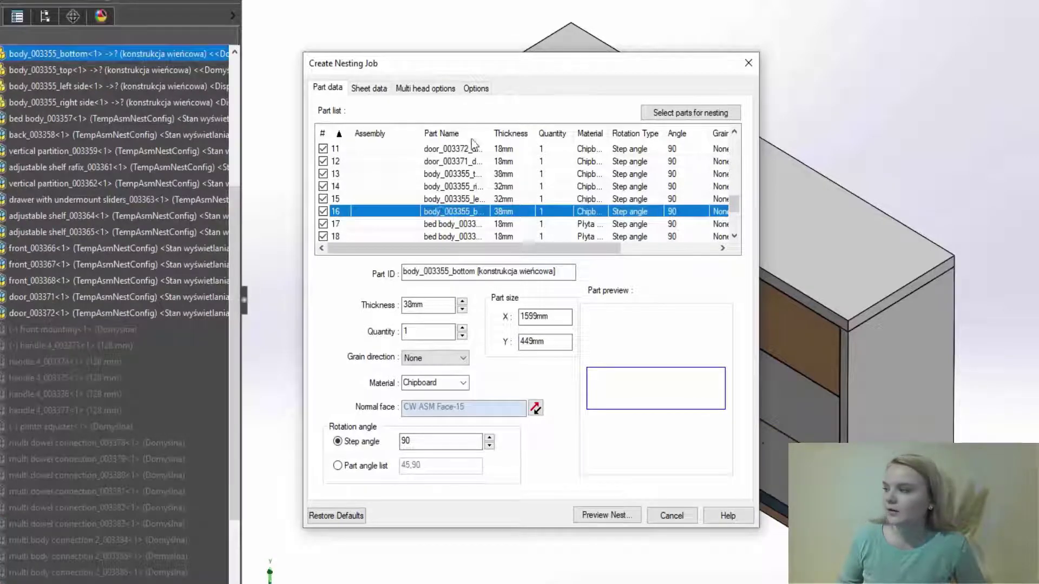
- Move the nesting job window aside and check thicknesses of parts 17, 14 (32mm) and 08
drag(440, 48, 203, 8)
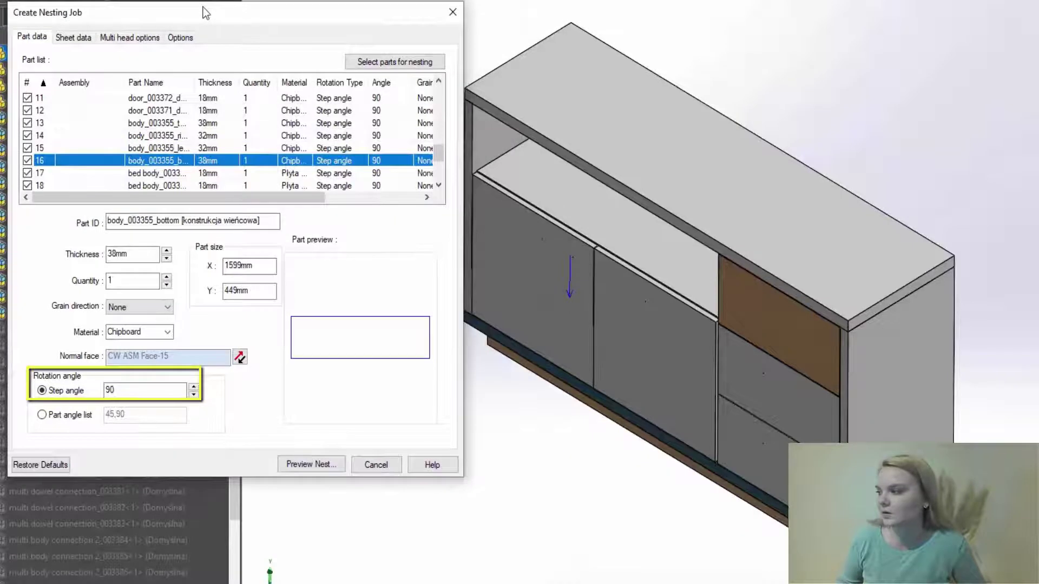
click(214, 173)
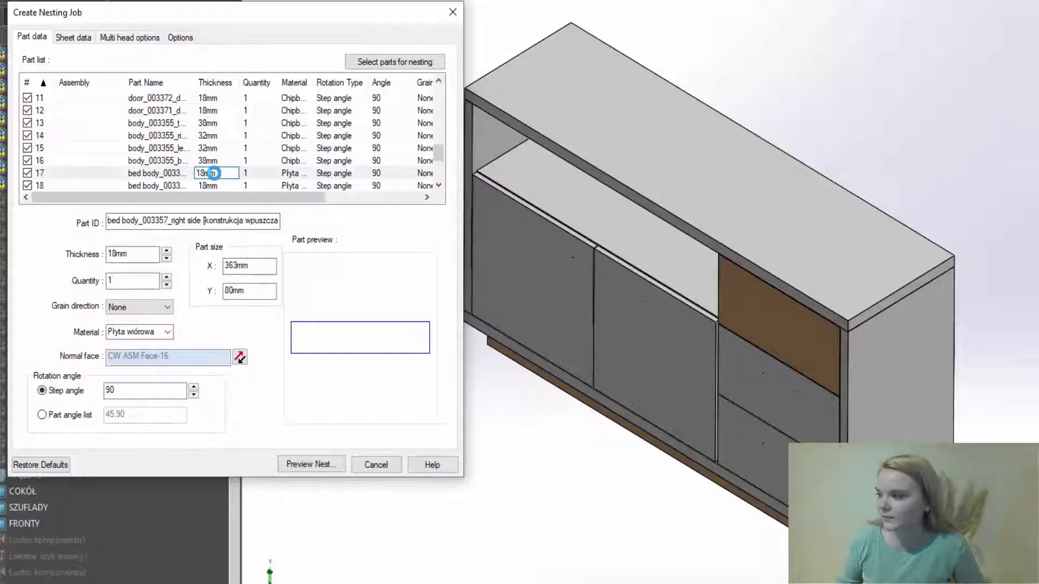
click(208, 136)
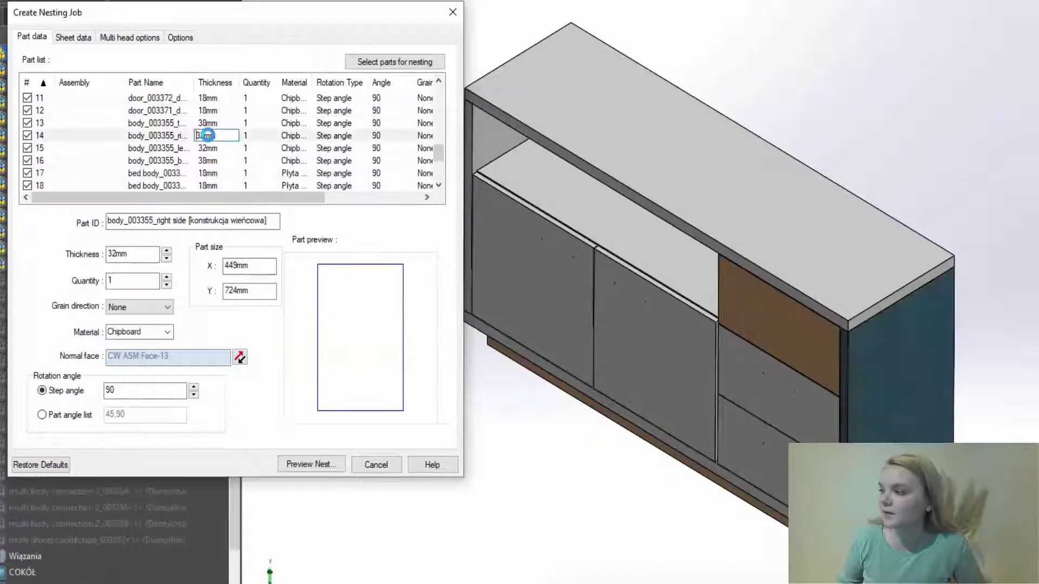
scroll(208, 135, up, 2)
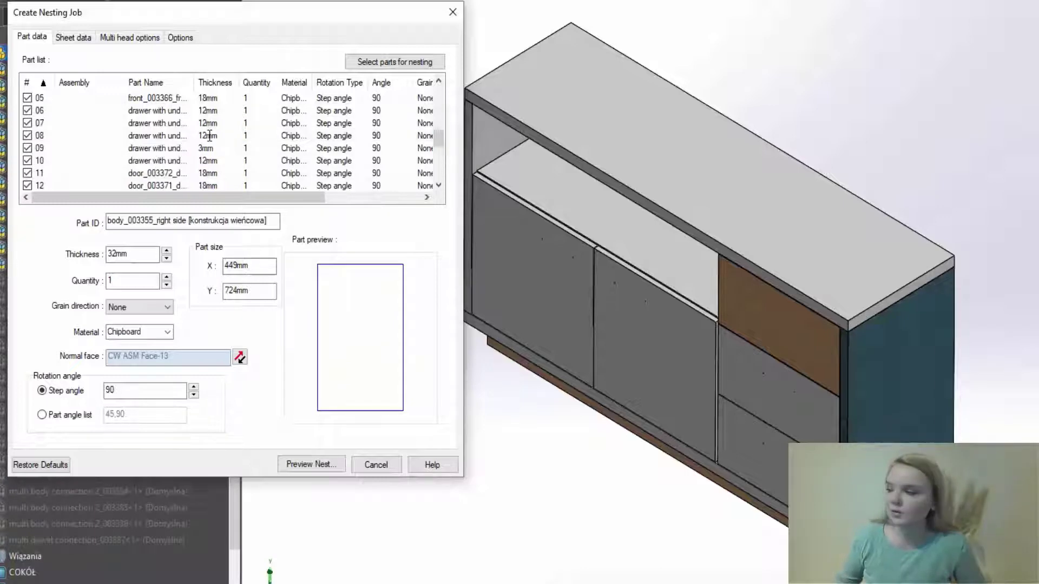
click(208, 136)
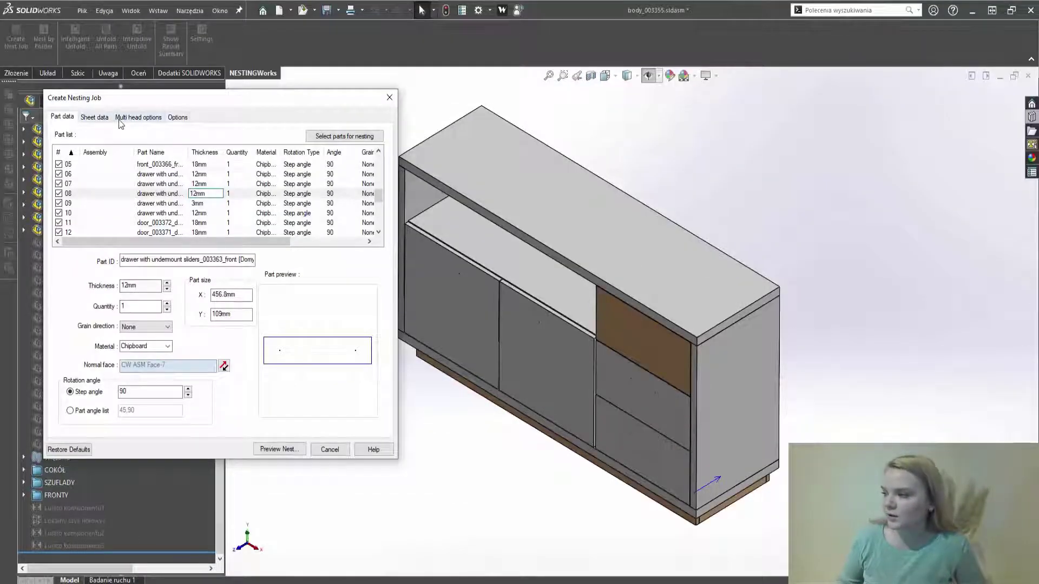
- Add 2800 × 2070 mm sheets at 18, 12, 3, 38 and 32 mm, dismissing the duplicate-sheet warning
click(95, 117)
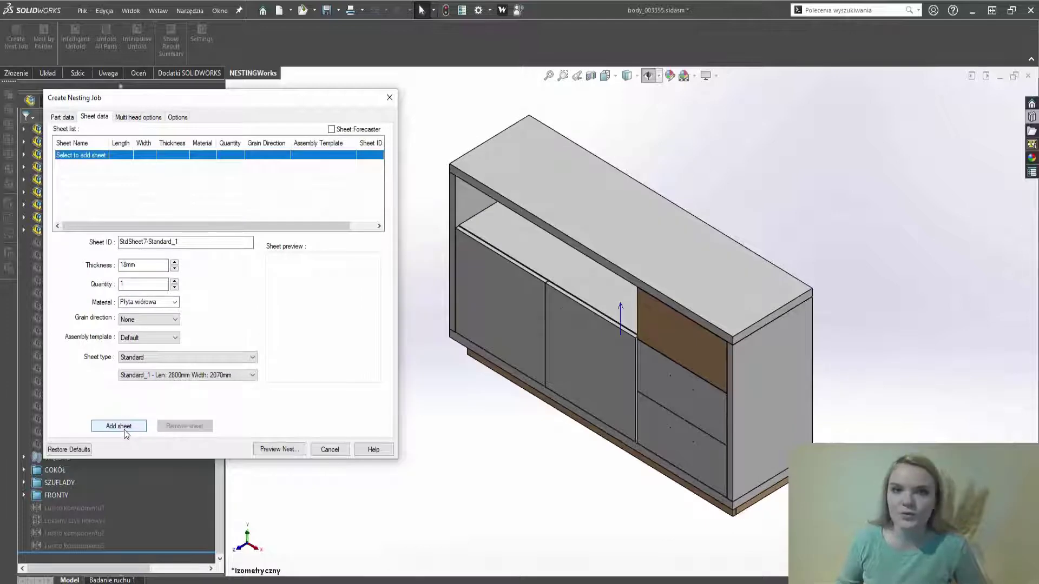
click(118, 426)
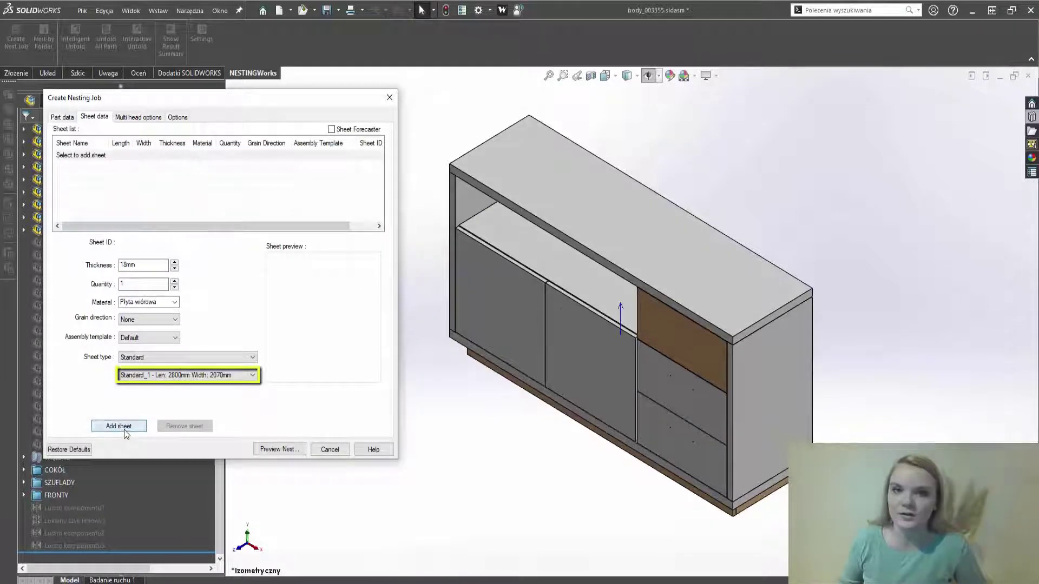
click(124, 431)
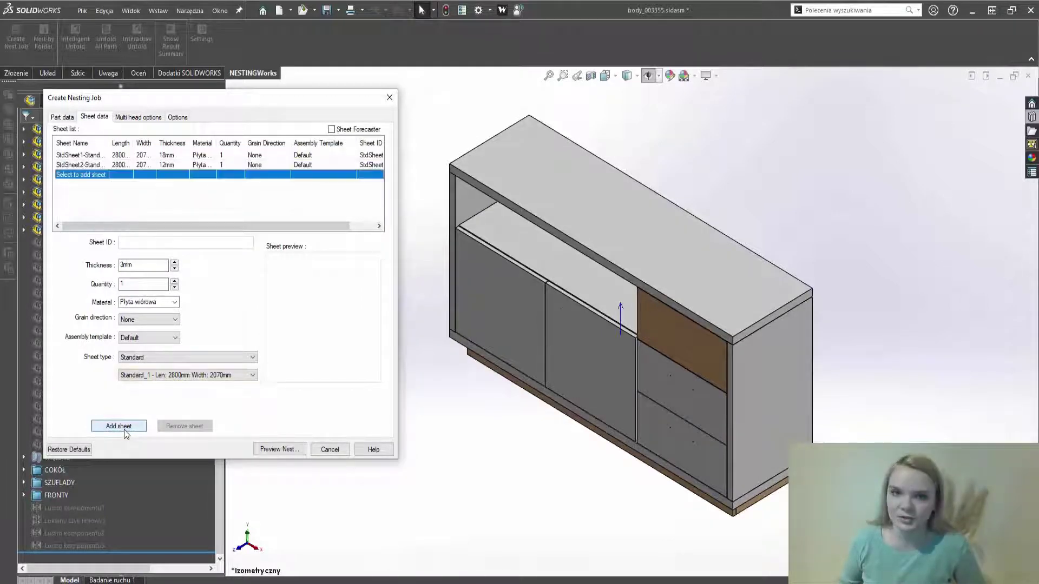
click(124, 431)
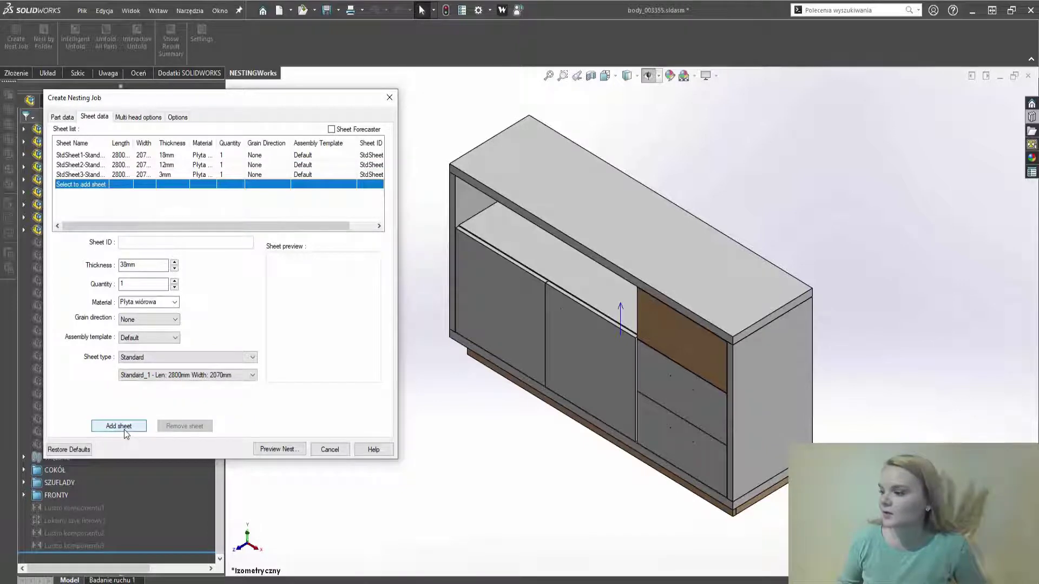
click(125, 431)
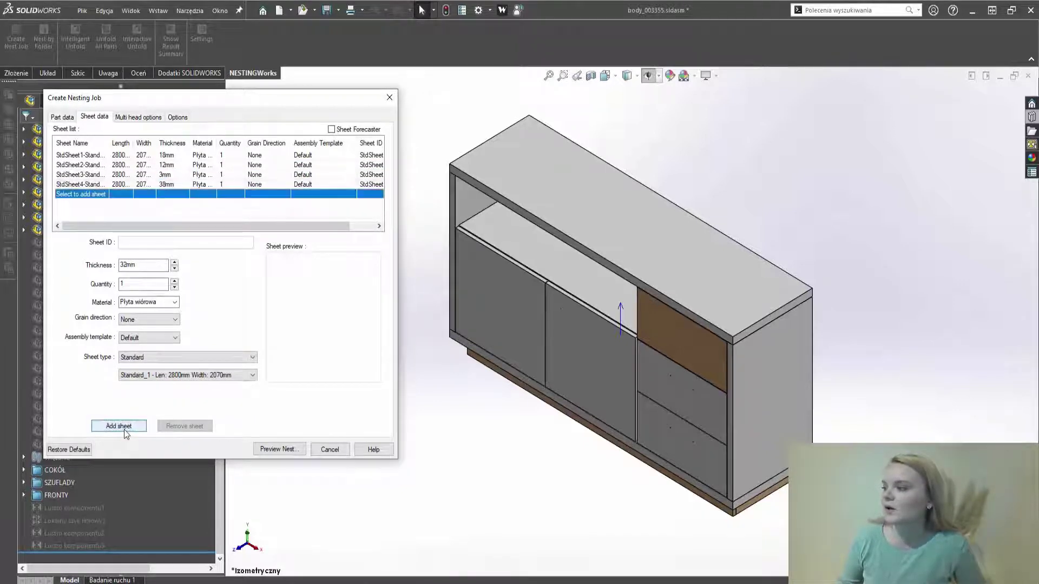
click(124, 431)
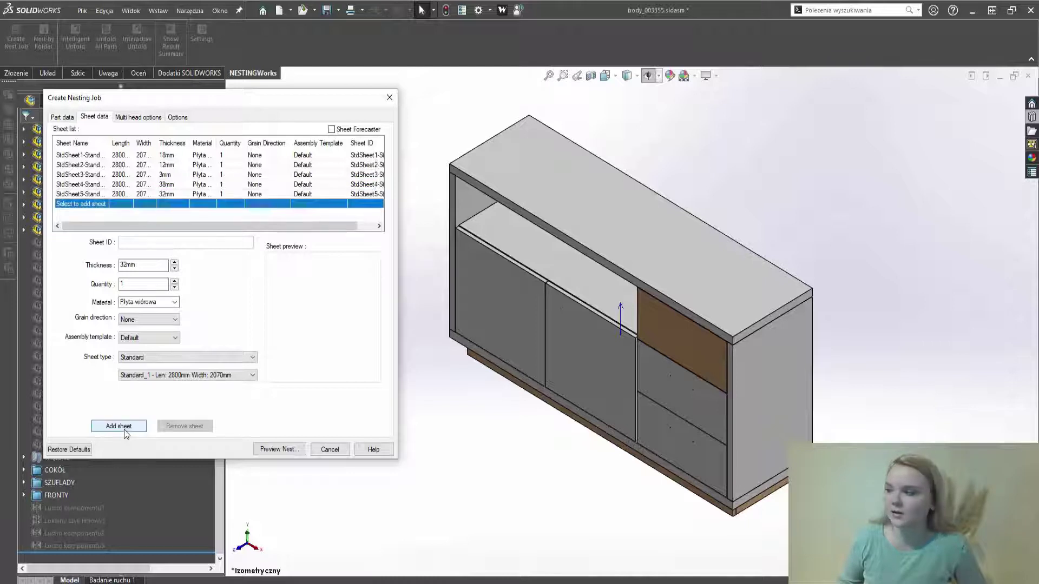
click(123, 427)
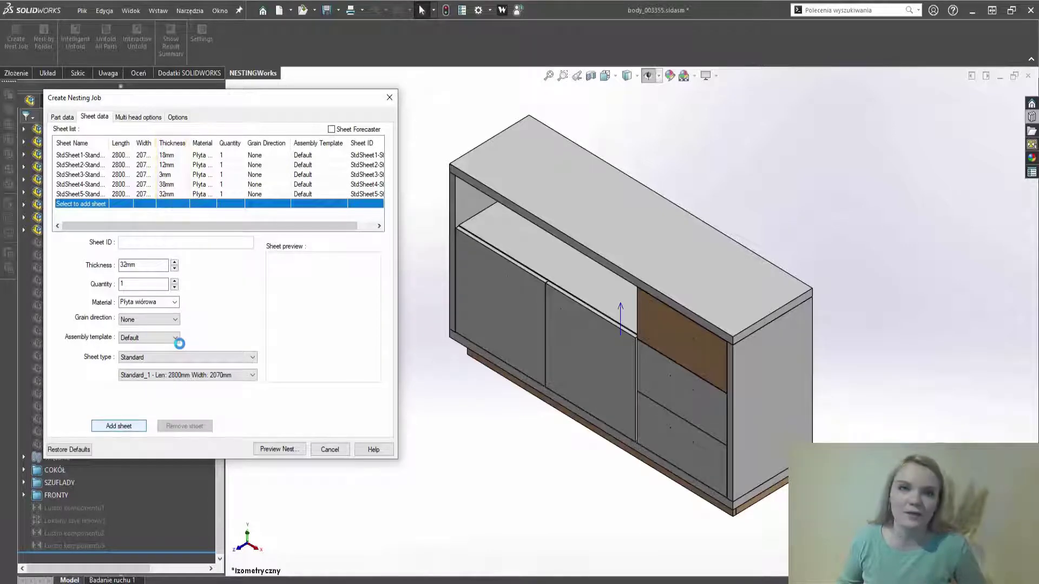
key(Return)
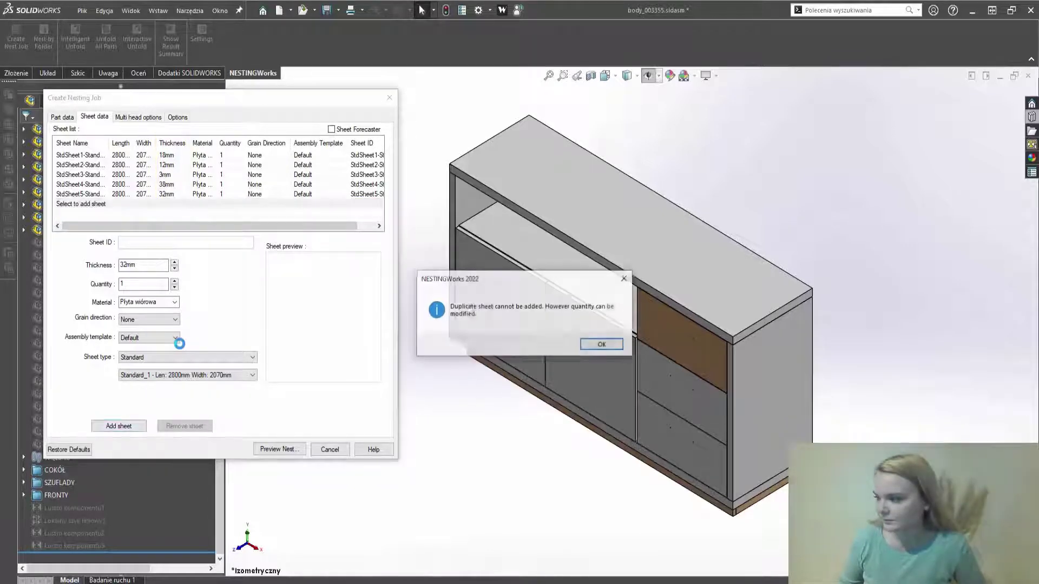
click(599, 347)
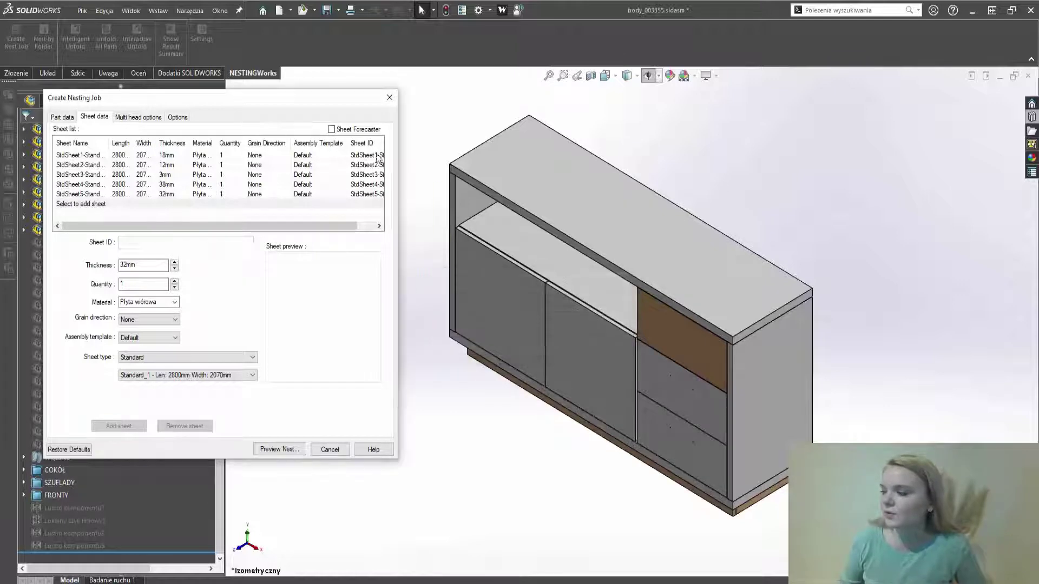
click(176, 119)
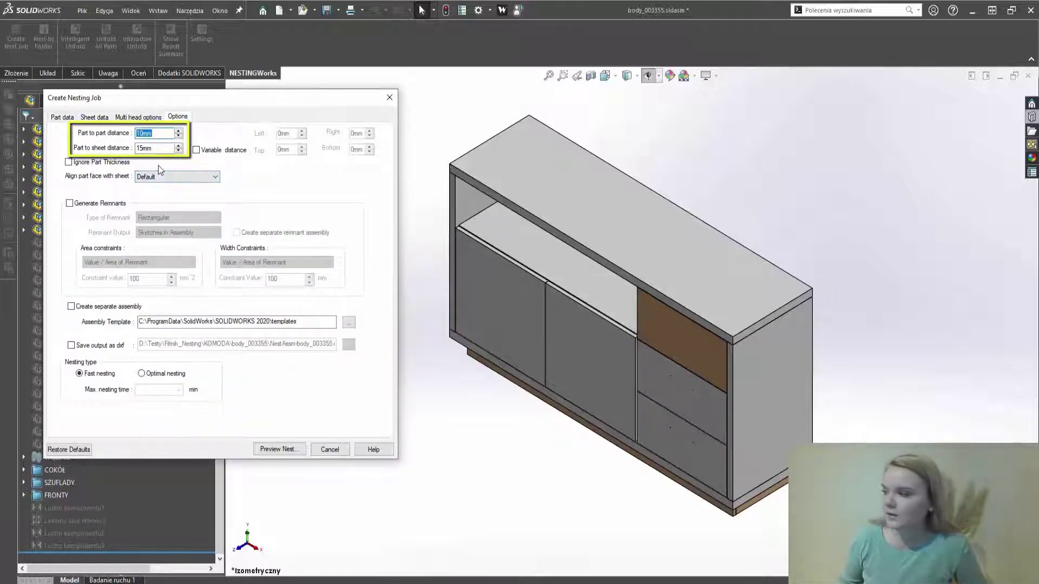
- Choose Optimal nesting with a 1.00 min maximum nesting time and preview the nest
click(141, 373)
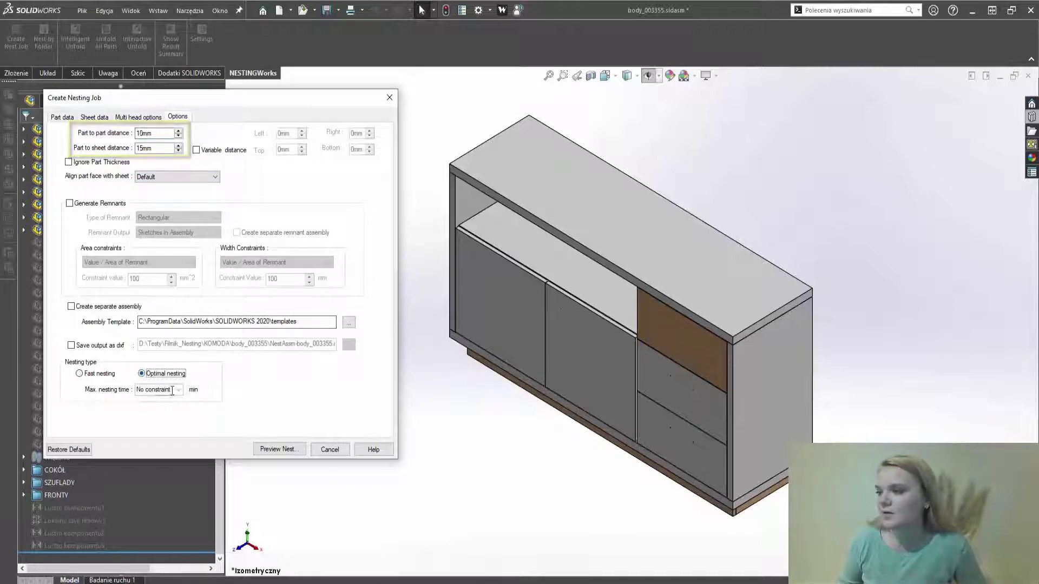
click(178, 390)
click(163, 416)
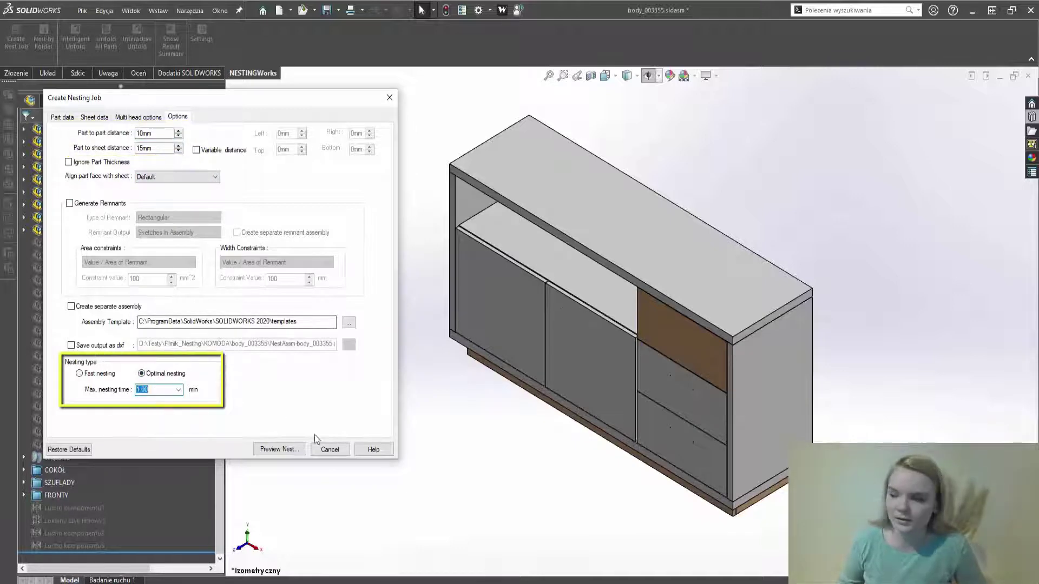
click(296, 451)
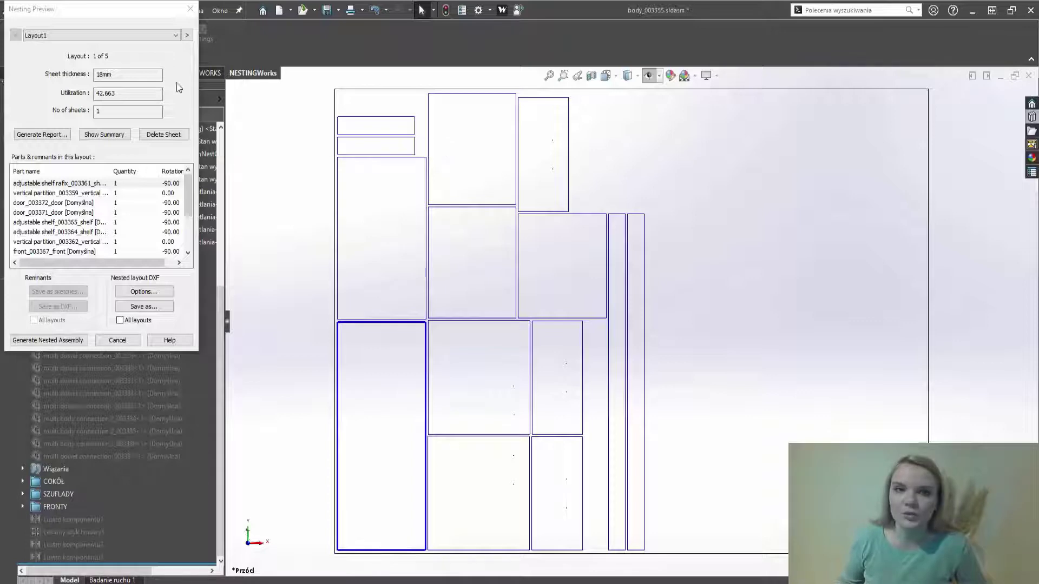
- Review layouts for the 12, 38, 32 and 3 mm sheets, return to Layout 1, generate the nested assembly
click(187, 35)
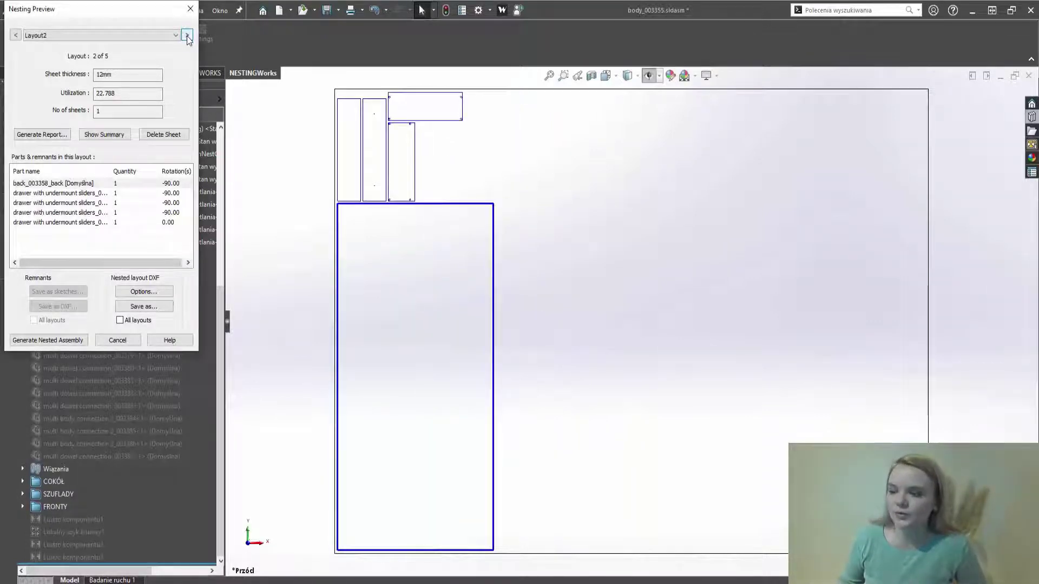
click(187, 35)
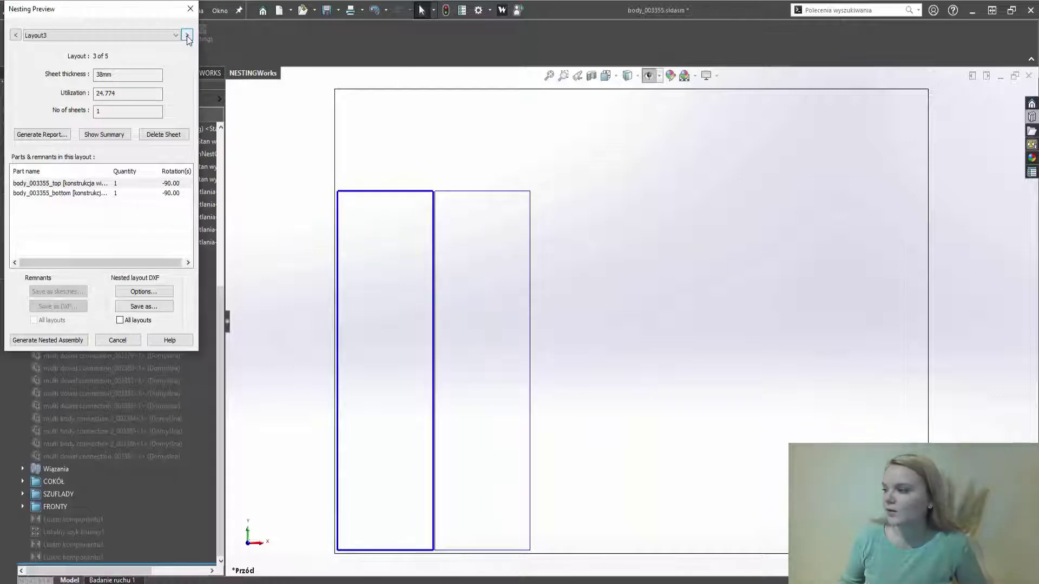
click(186, 35)
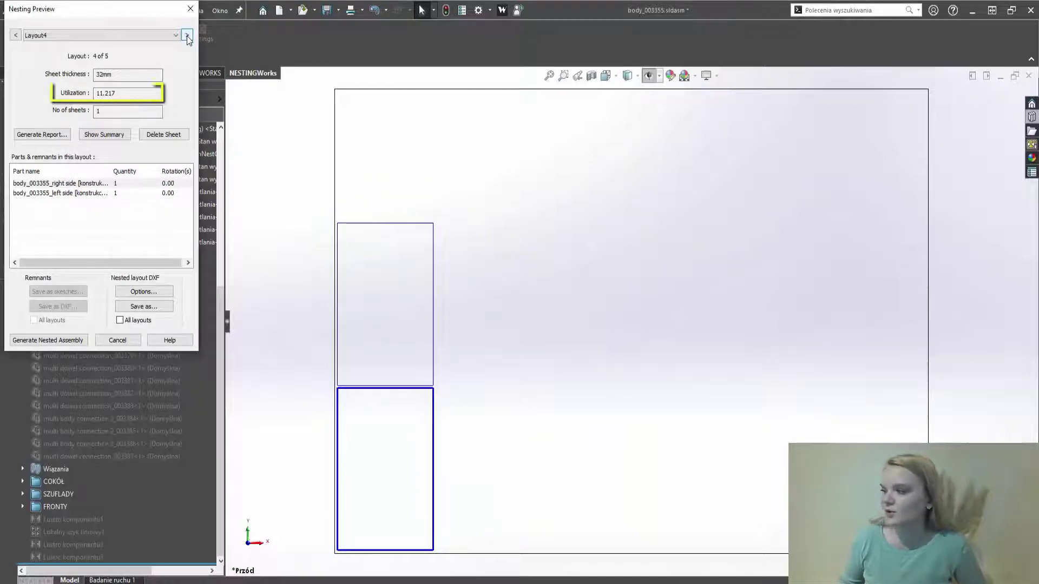
click(186, 35)
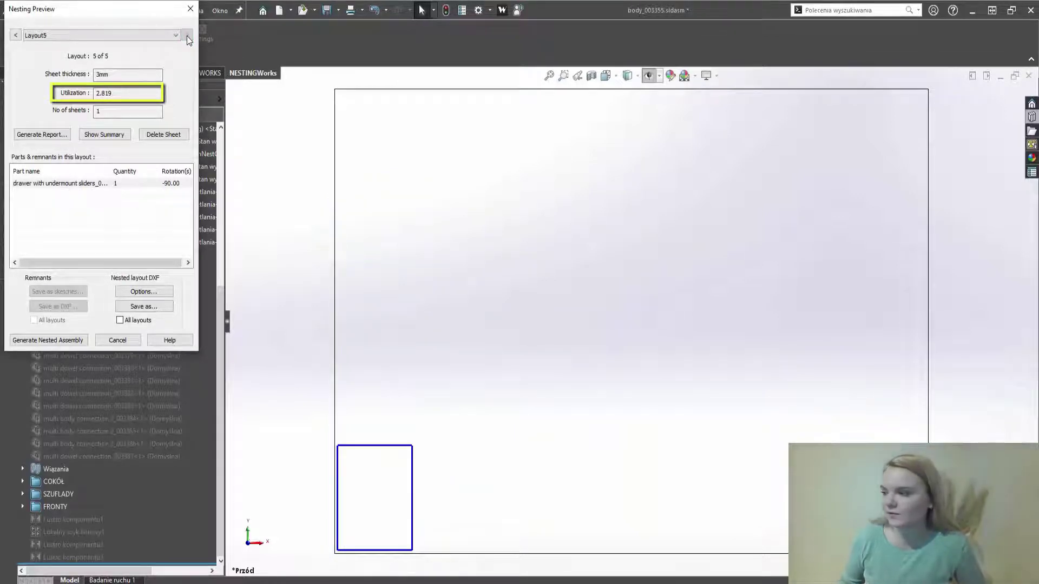
click(16, 39)
click(16, 39)
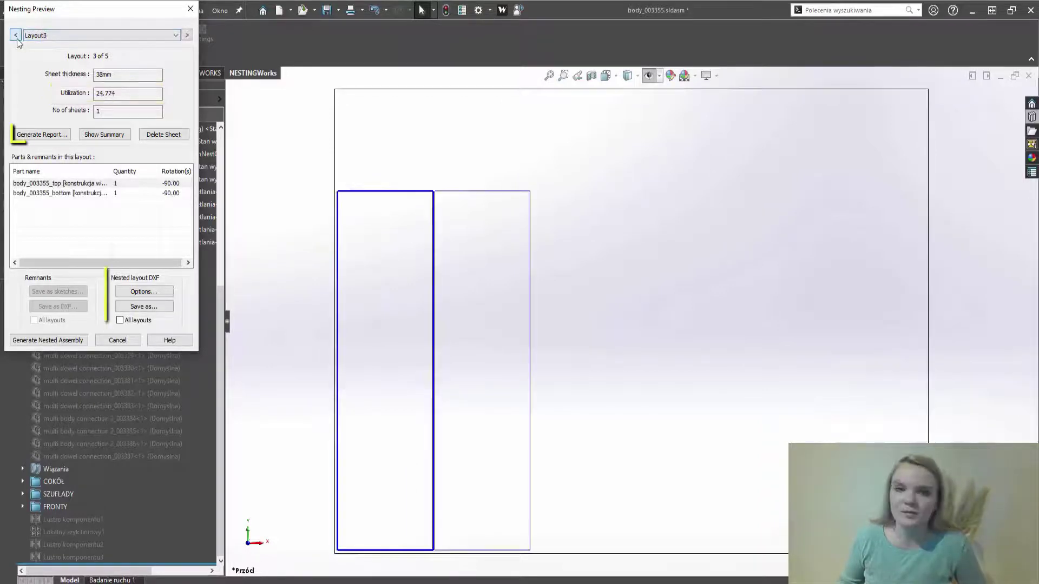
click(16, 38)
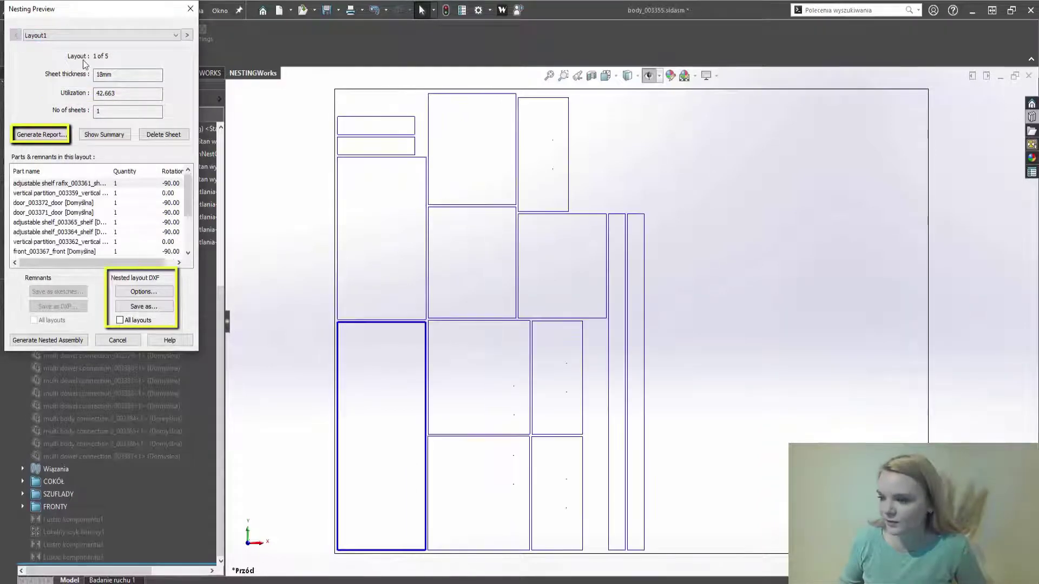
click(73, 340)
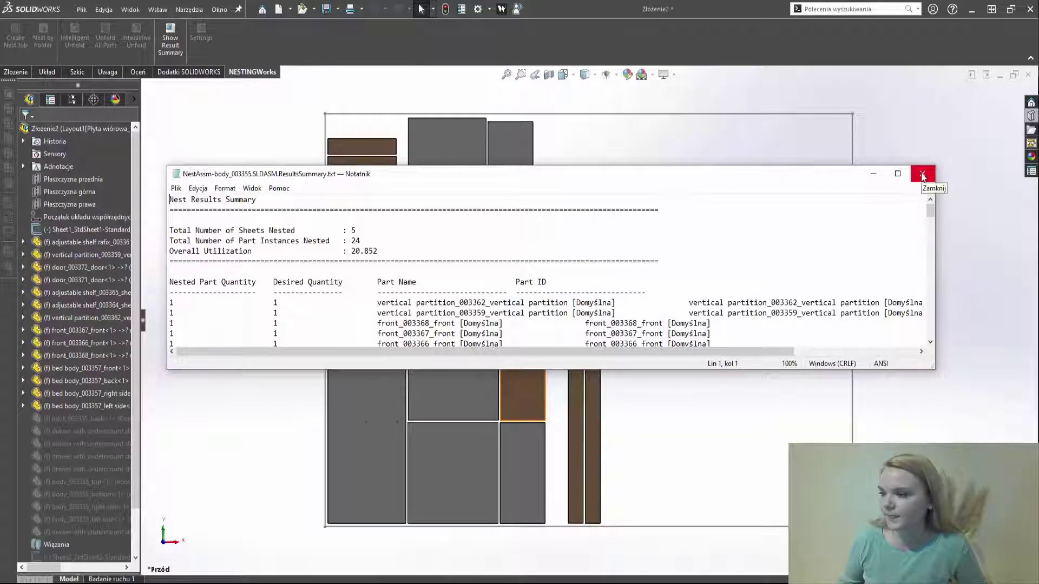
- Close the results summary and orbit the view to inspect the panels lying on the sheet
click(920, 174)
middle_drag(616, 361, 655, 278)
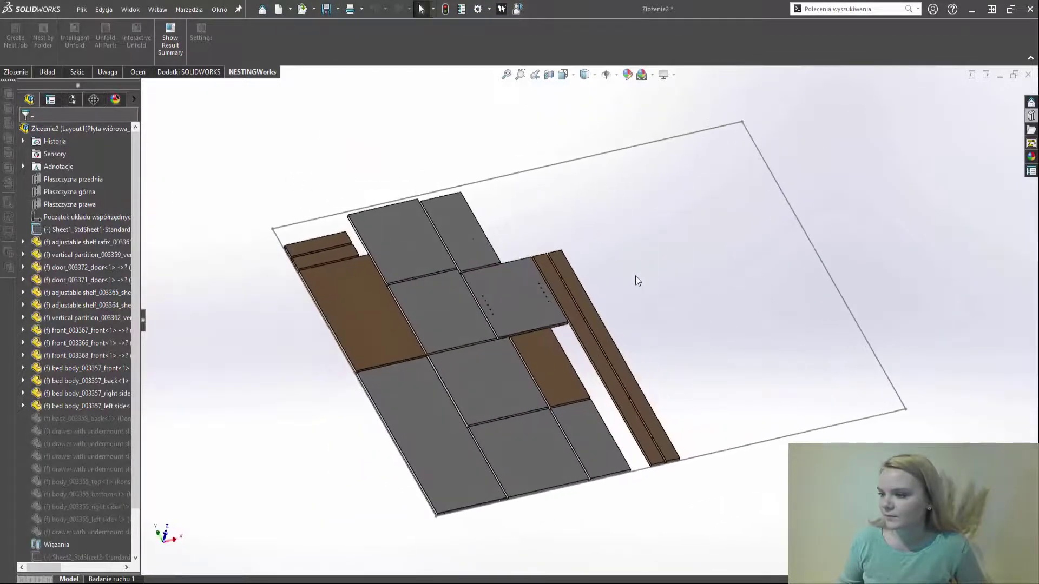
scroll(635, 276, down, 3)
scroll(607, 287, up, 2)
middle_drag(529, 458, 571, 369)
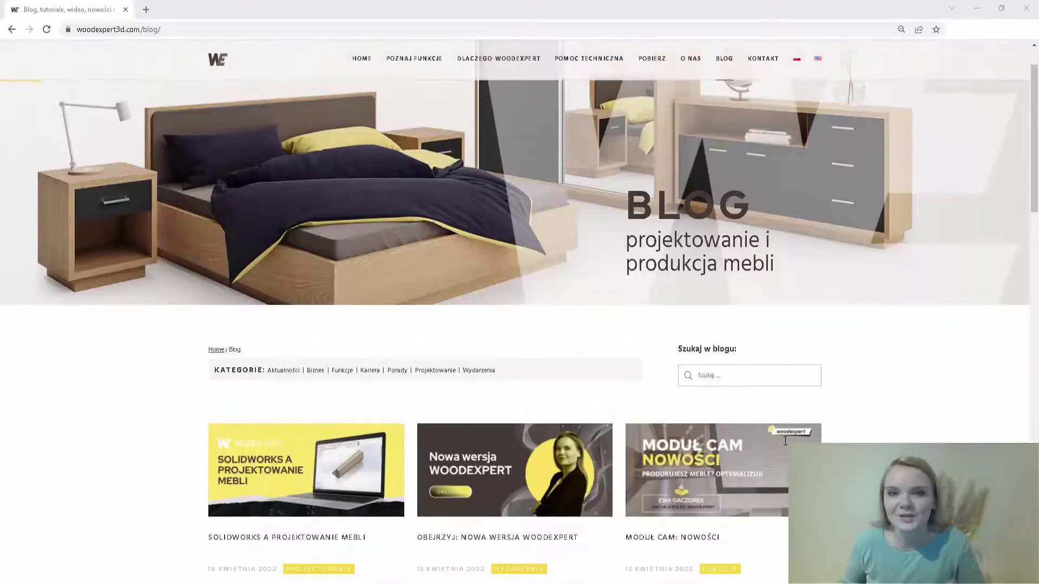
- Scroll the woodexpert3d.com blog down to the article posts and the '30 dni bez kosztów' trial banner
scroll(785, 441, down, 1)
scroll(785, 441, down, 1)
scroll(785, 441, down, 2)
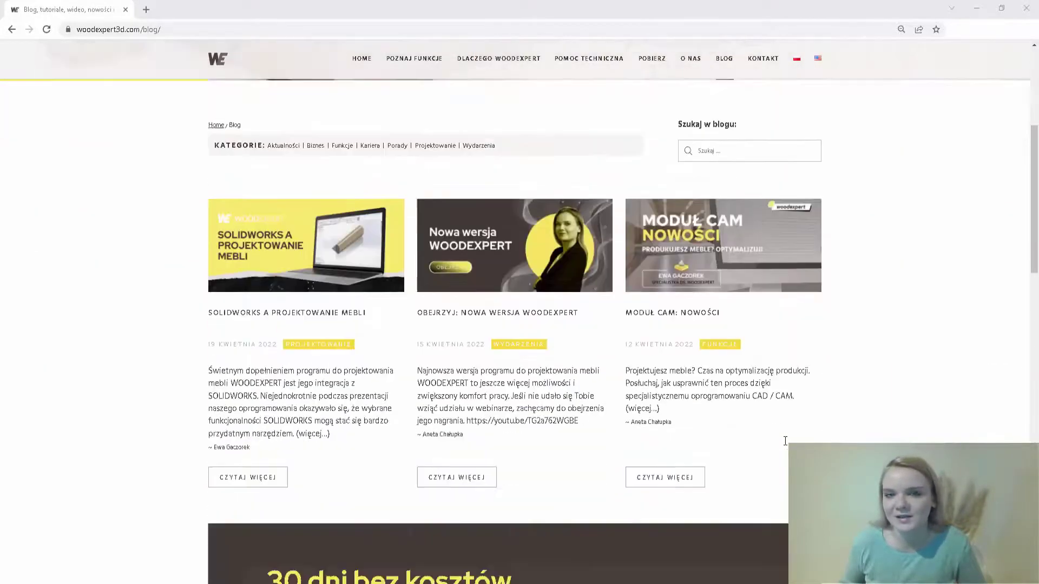
scroll(785, 441, down, 1)
scroll(785, 441, down, 2)
scroll(785, 441, down, 3)
scroll(785, 441, down, 1)
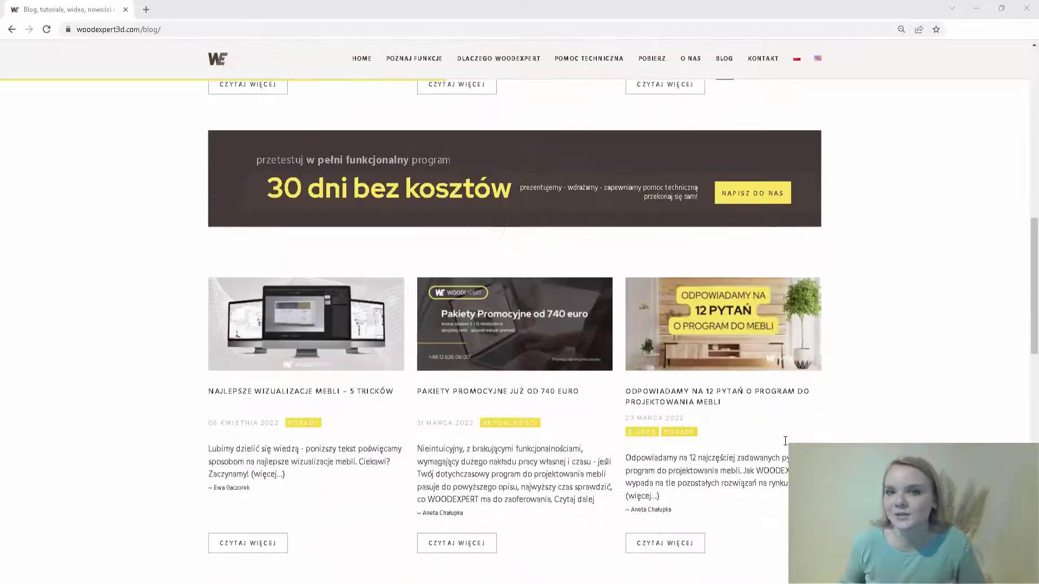
scroll(785, 441, down, 1)
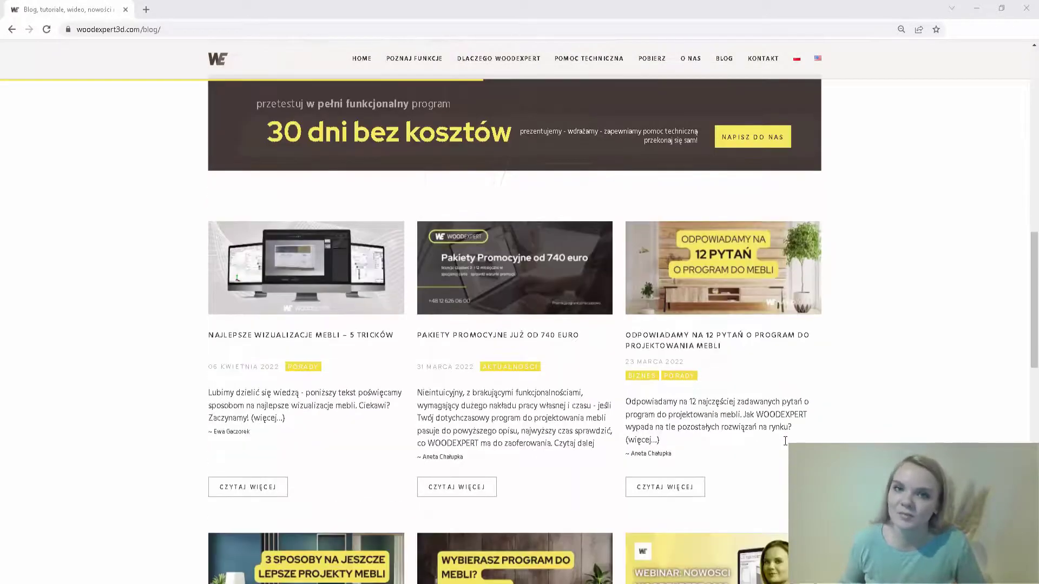